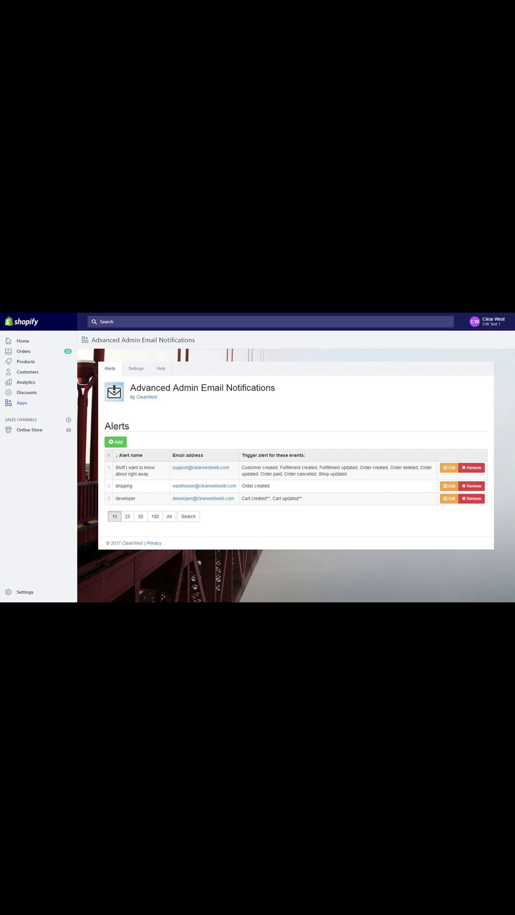
Show the Advanced Admin Email Notifications Help tab and its table of alert types and triggers.
left_click(161, 369)
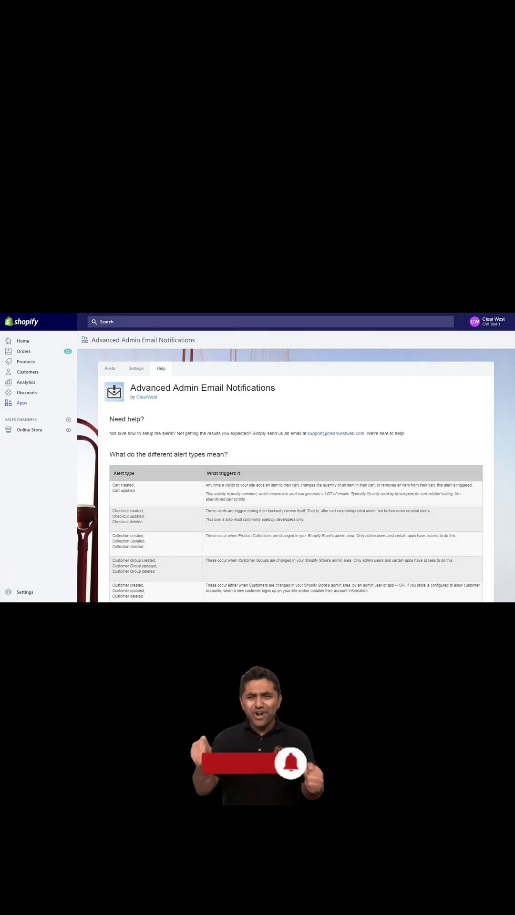